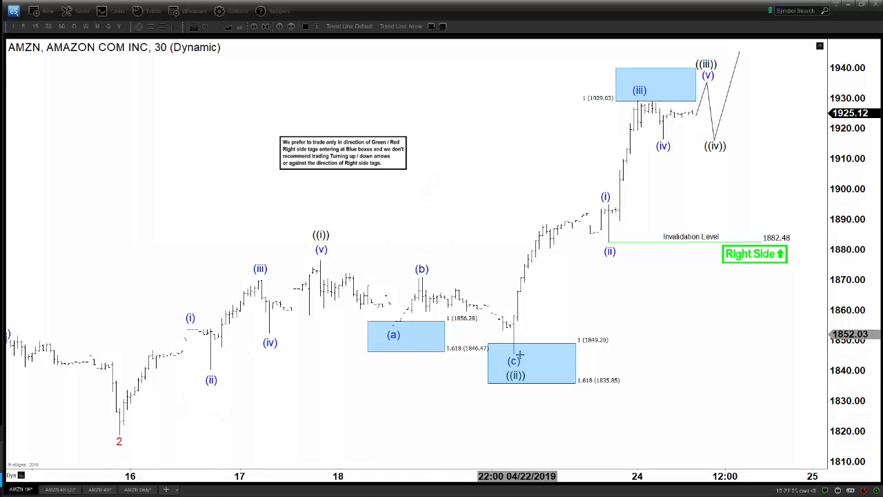
- Draw a Fibonacci extension on the 30-minute chart from the wave 2 low through ((i)) to the ((ii)) low
{"action": "left_click", "coordinate": [715, 63]}
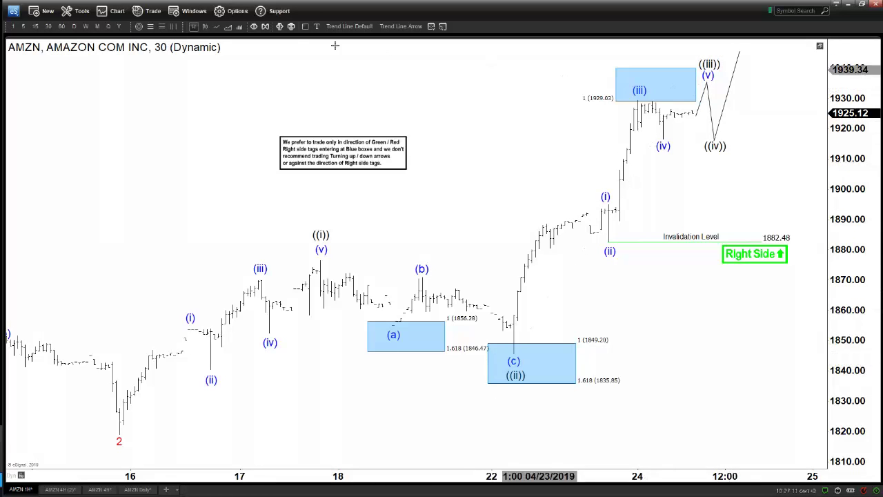
{"action": "left_click", "coordinate": [163, 25]}
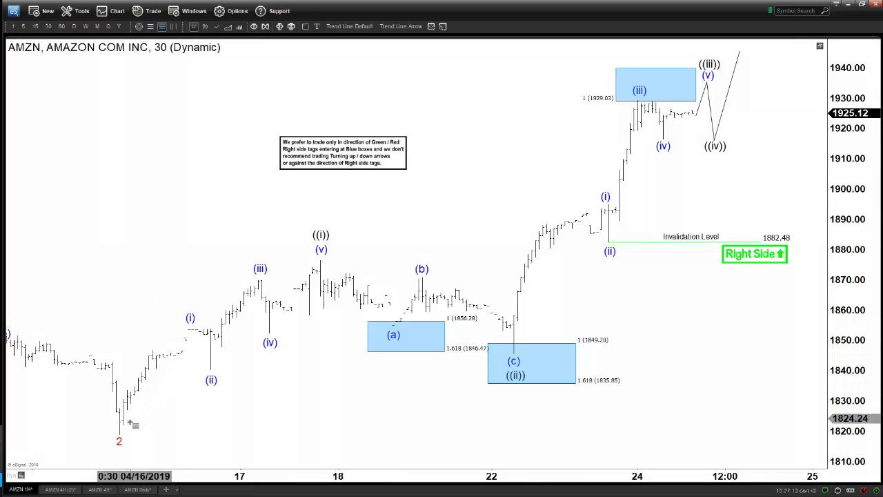
{"action": "mouse_move", "coordinate": [126, 428]}
{"action": "left_mouse_down"}
{"action": "mouse_move", "coordinate": [316, 222]}
{"action": "mouse_move", "coordinate": [333, 257]}
{"action": "left_mouse_up"}
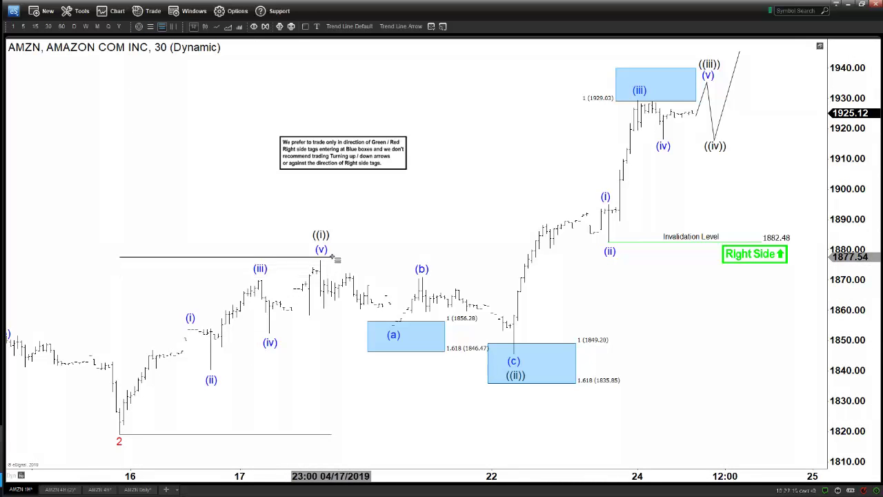
{"action": "left_click", "coordinate": [706, 352]}
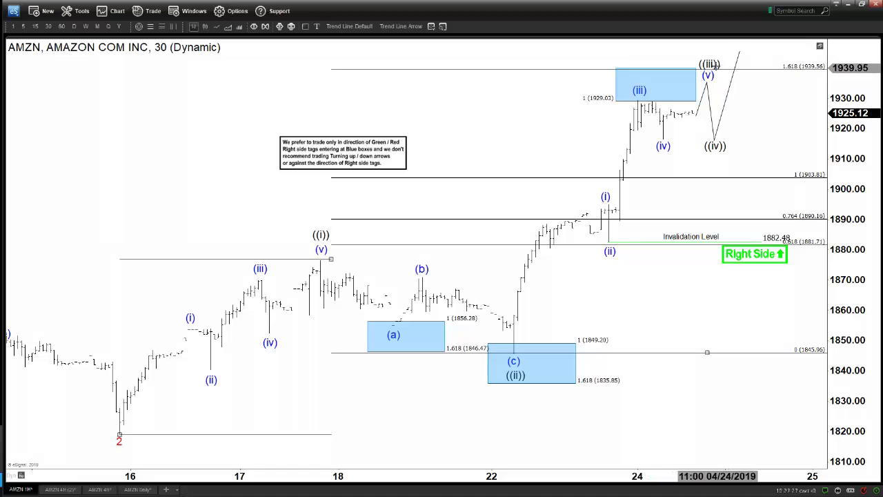
{"action": "scroll", "coordinate": [787, 85], "scroll_direction": "down", "scroll_amount": 1}
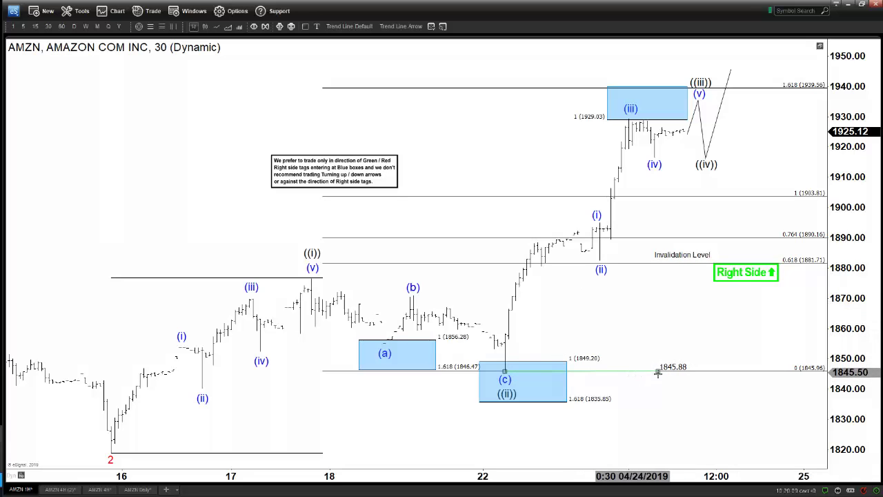
- Extend the green invalidation line to 1845.28 and move its Invalidation Level label and Right Side tag beside it
{"action": "left_click_drag", "start_coordinate": [658, 370], "coordinate": [770, 372]}
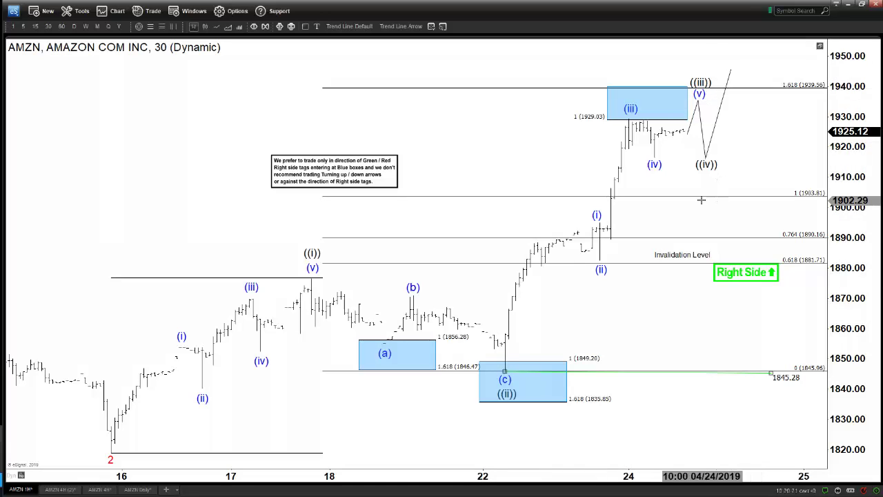
{"action": "left_click_drag", "start_coordinate": [683, 257], "coordinate": [659, 388]}
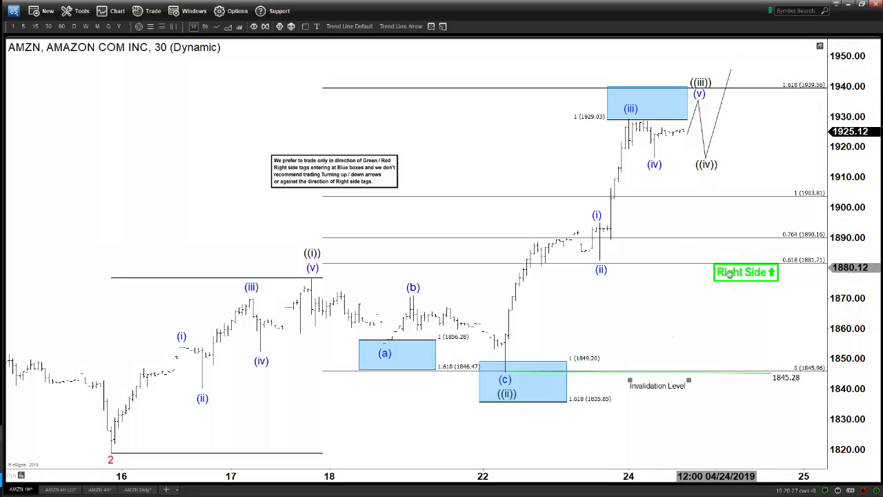
{"action": "left_click_drag", "start_coordinate": [734, 302], "coordinate": [721, 419]}
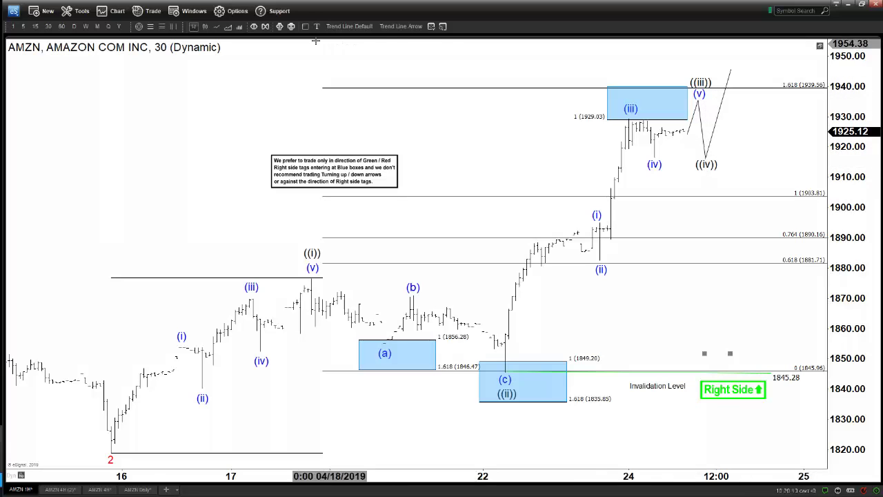
- Try a trend-line arrow from (c) toward ((iii)), discard it, and switch to the AMZN 4-hour chart
{"action": "left_click", "coordinate": [416, 26]}
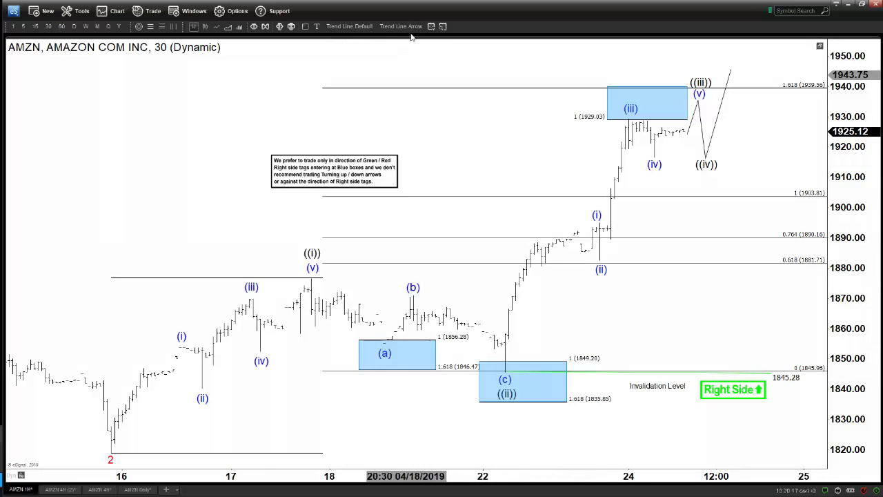
{"action": "left_click_drag", "start_coordinate": [503, 375], "coordinate": [703, 83]}
{"action": "key", "text": "Escape"}
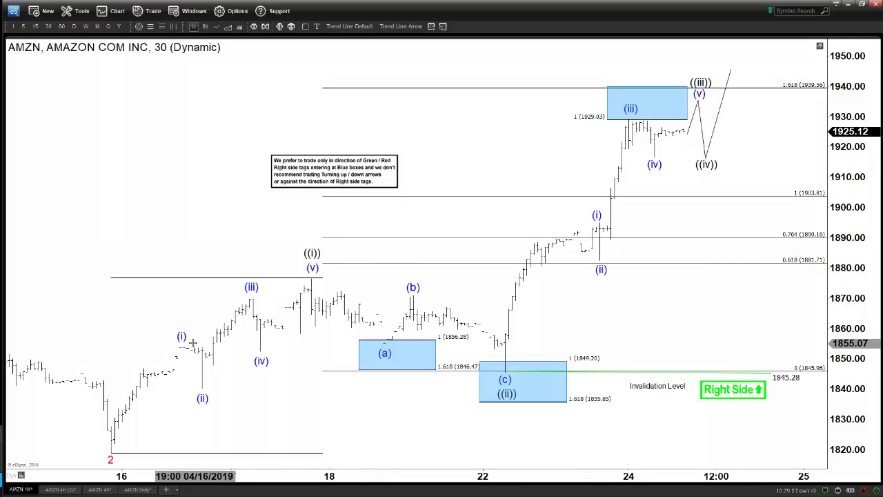
{"action": "left_click", "coordinate": [60, 489]}
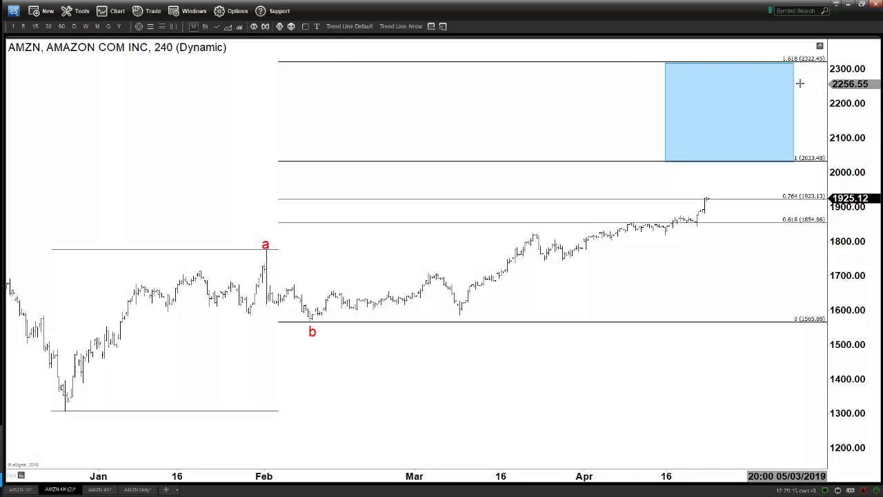
- Shift the blue target box slightly left and draw a blue arrow from the January low up to a
{"action": "left_click_drag", "start_coordinate": [793, 84], "coordinate": [766, 85]}
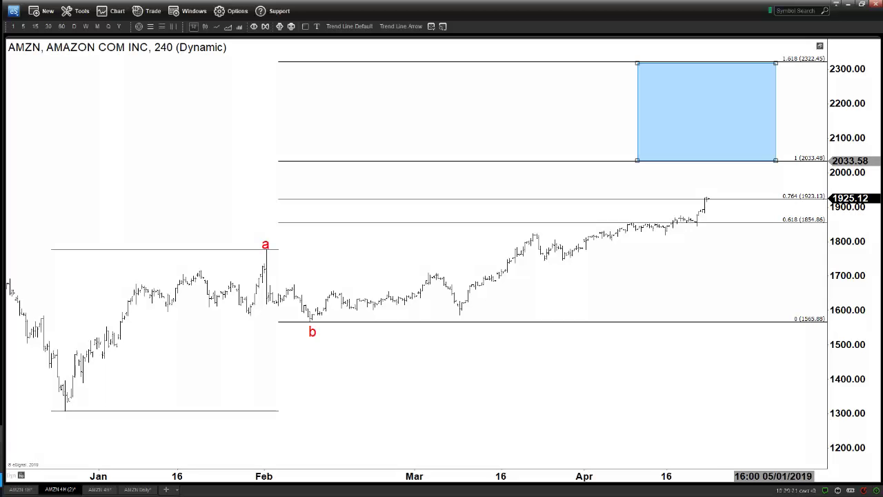
{"action": "left_click_drag", "start_coordinate": [743, 258], "coordinate": [741, 264]}
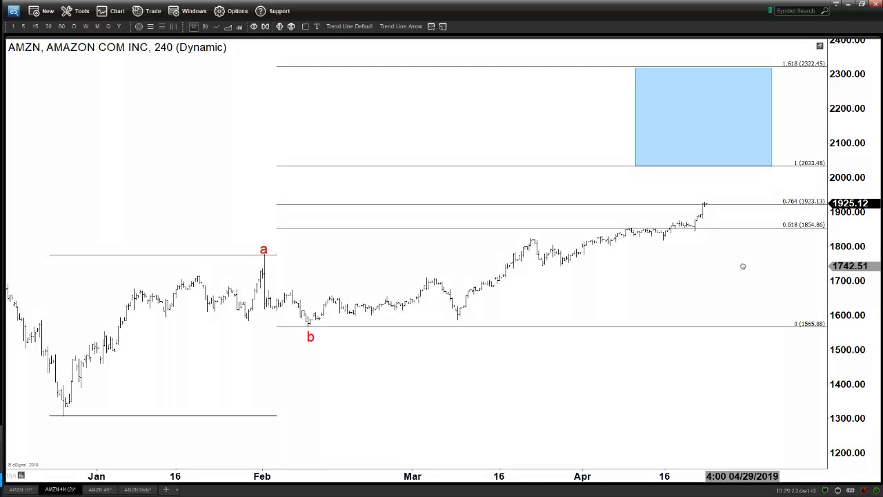
{"action": "left_click_drag", "start_coordinate": [834, 235], "coordinate": [835, 252]}
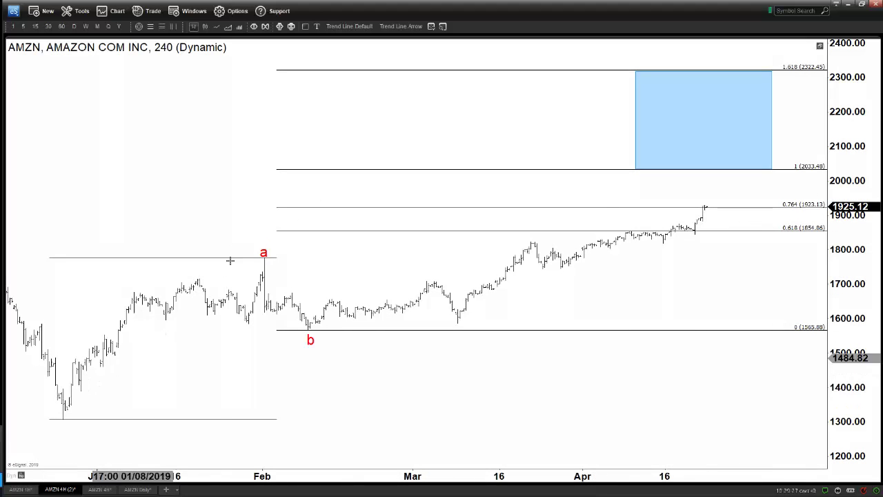
{"action": "left_click", "coordinate": [401, 26]}
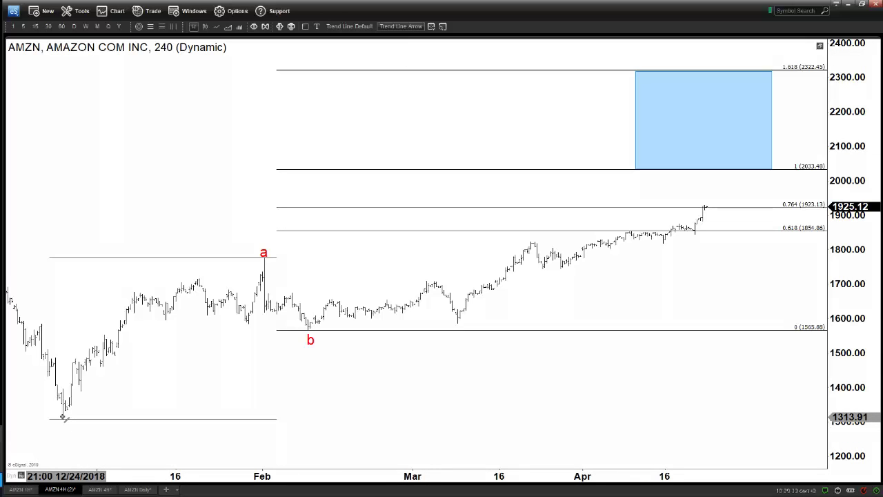
{"action": "mouse_move", "coordinate": [62, 418]}
{"action": "left_mouse_down"}
{"action": "mouse_move", "coordinate": [262, 254]}
{"action": "mouse_move", "coordinate": [309, 329]}
{"action": "mouse_move", "coordinate": [692, 146]}
{"action": "mouse_move", "coordinate": [681, 159]}
{"action": "left_mouse_up"}
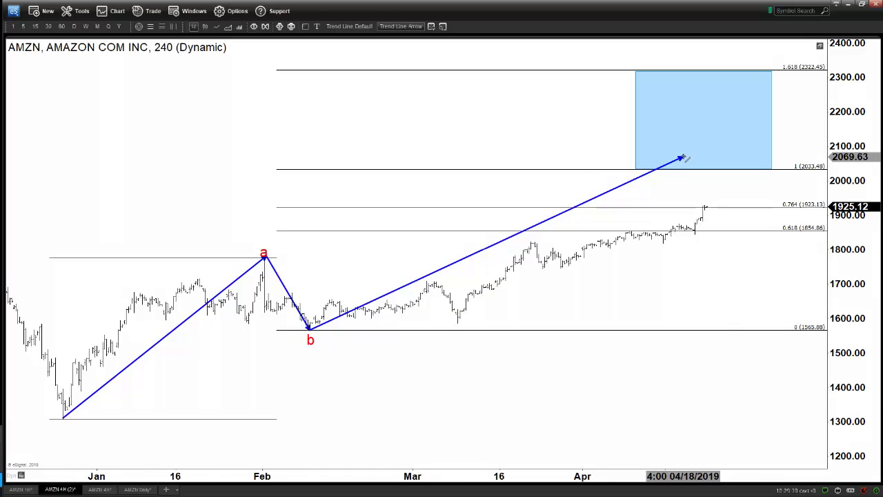
- Redraw the b arrow to end at the box's 2033.48 edge, then return to the 30-minute chart
{"action": "key", "text": "Escape"}
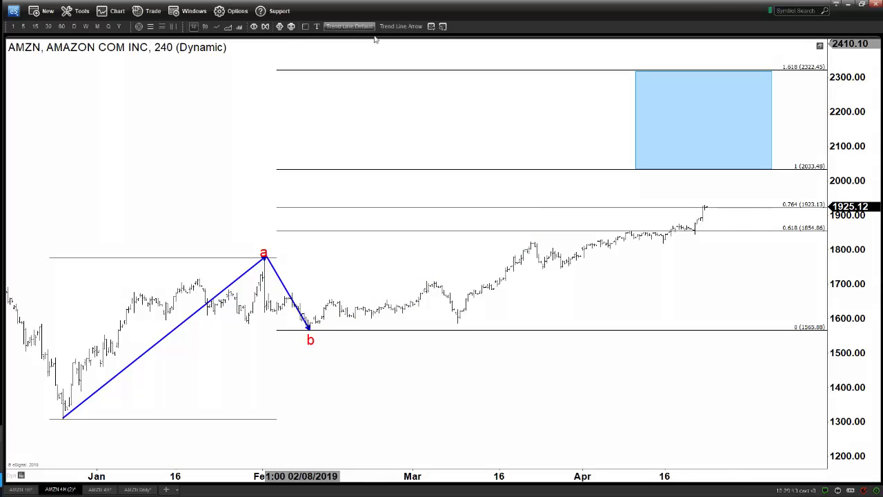
{"action": "left_click", "coordinate": [404, 25]}
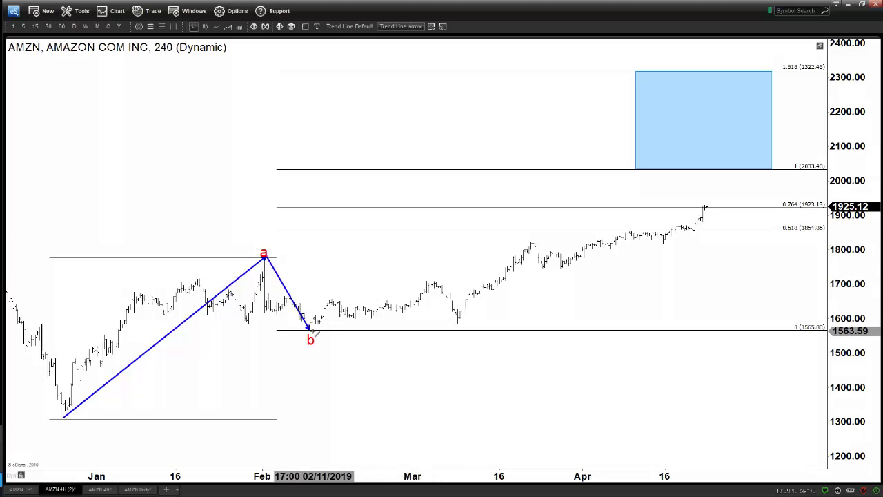
{"action": "left_click_drag", "start_coordinate": [312, 331], "coordinate": [702, 168]}
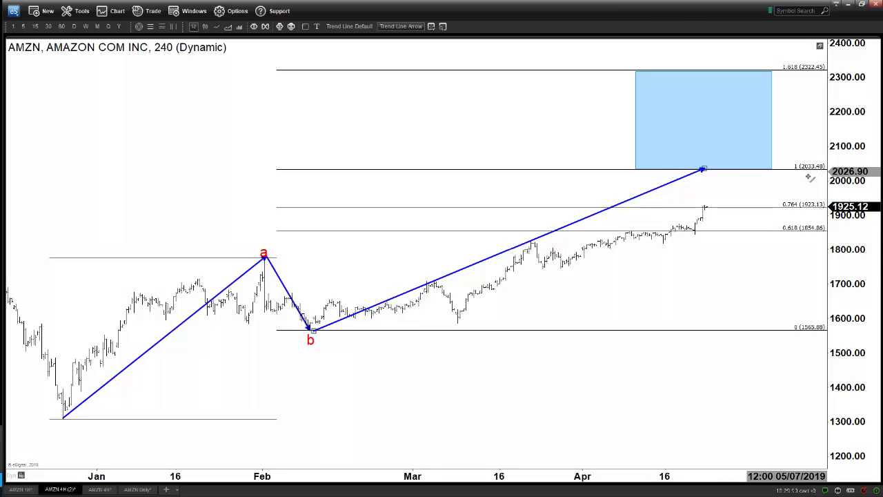
{"action": "left_click", "coordinate": [31, 489]}
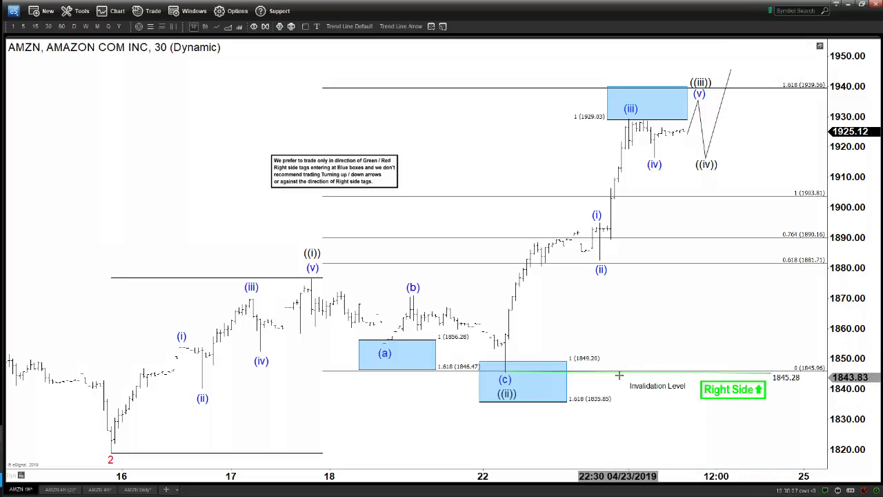
- On the AMZN 4-hour chart, try a downward arrow from the target box toward 1659, then delete it
{"action": "mouse_move", "coordinate": [719, 388]}
{"action": "left_mouse_down"}
{"action": "mouse_move", "coordinate": [701, 316]}
{"action": "mouse_move", "coordinate": [703, 386]}
{"action": "mouse_move", "coordinate": [721, 388]}
{"action": "left_mouse_up"}
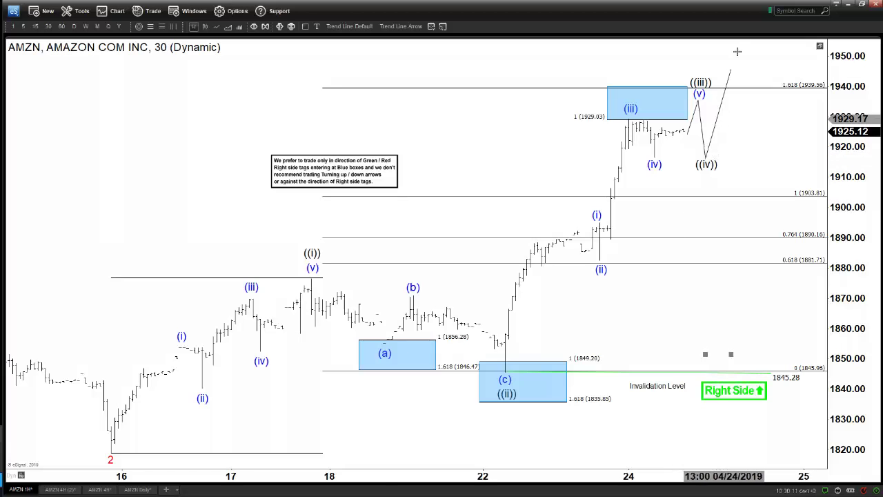
{"action": "left_click", "coordinate": [74, 491]}
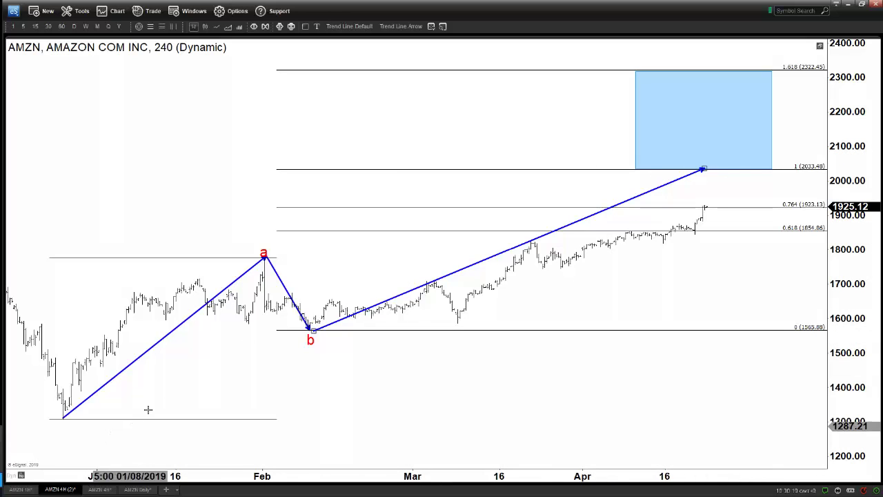
{"action": "key", "text": "a"}
{"action": "left_click_drag", "start_coordinate": [732, 145], "coordinate": [757, 298]}
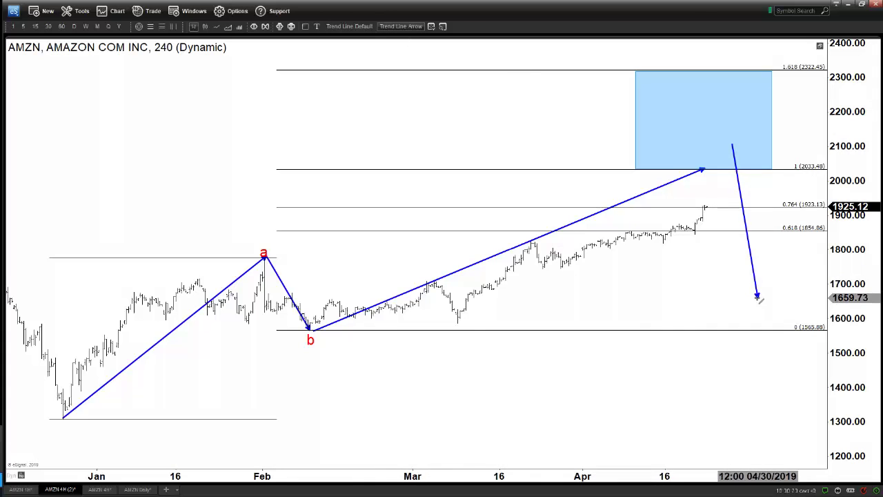
{"action": "key", "text": "Delete"}
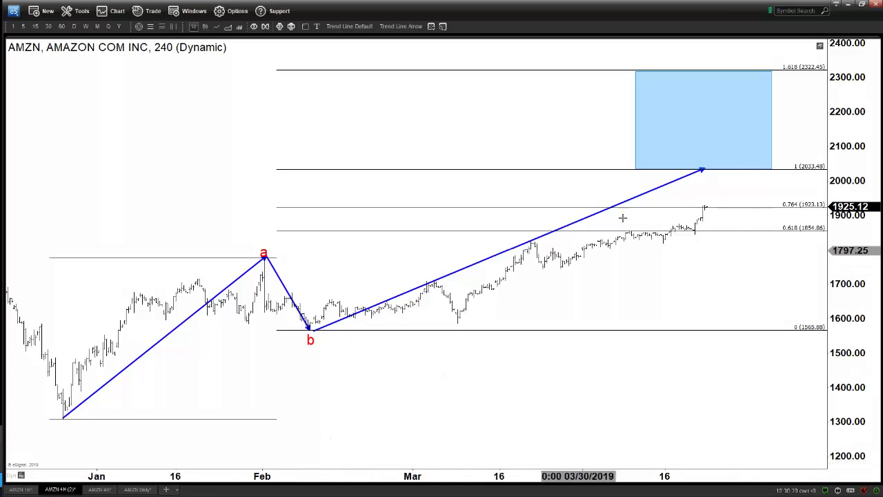
- On the AMZN 30-minute chart, draw trial arrows around ((iv)) and (v), then remove them all
{"action": "left_click", "coordinate": [21, 489]}
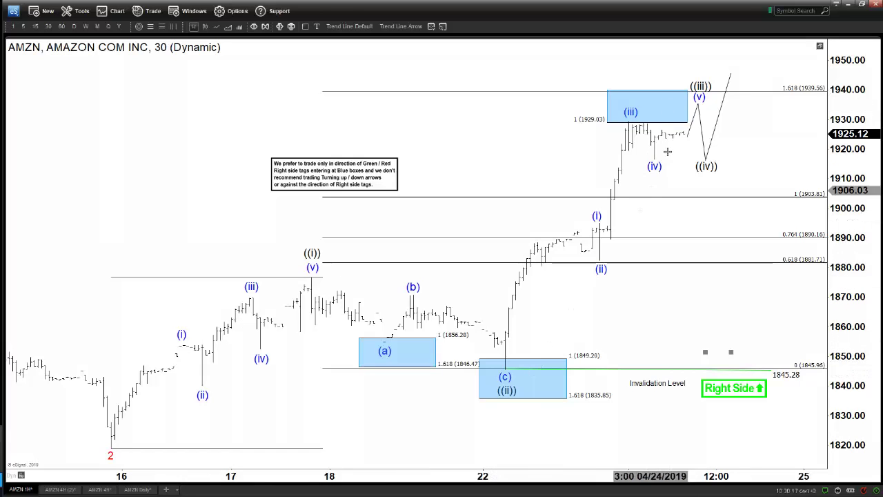
{"action": "left_click", "coordinate": [399, 27]}
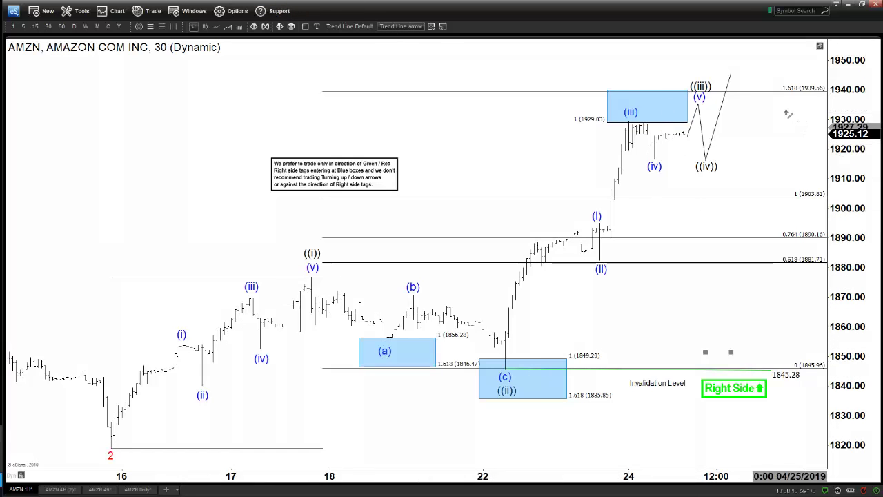
{"action": "mouse_move", "coordinate": [709, 108]}
{"action": "left_mouse_down"}
{"action": "mouse_move", "coordinate": [719, 176]}
{"action": "mouse_move", "coordinate": [756, 63]}
{"action": "left_mouse_up"}
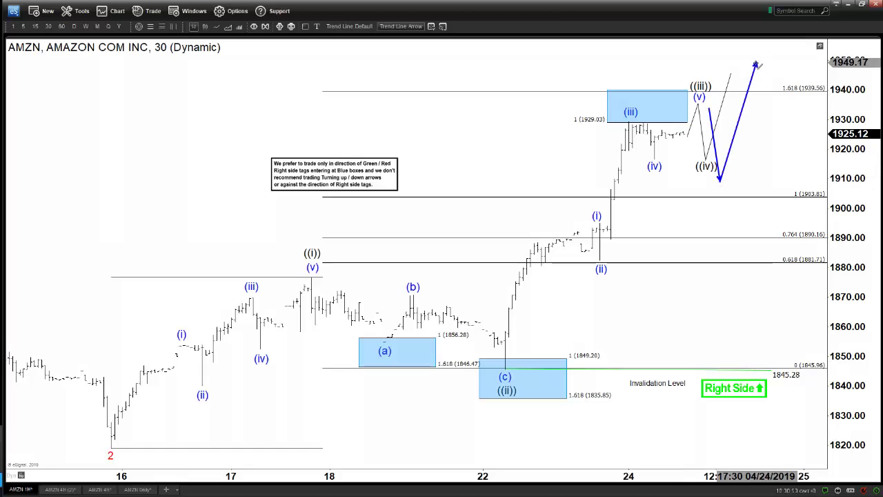
{"action": "key", "text": "Escape"}
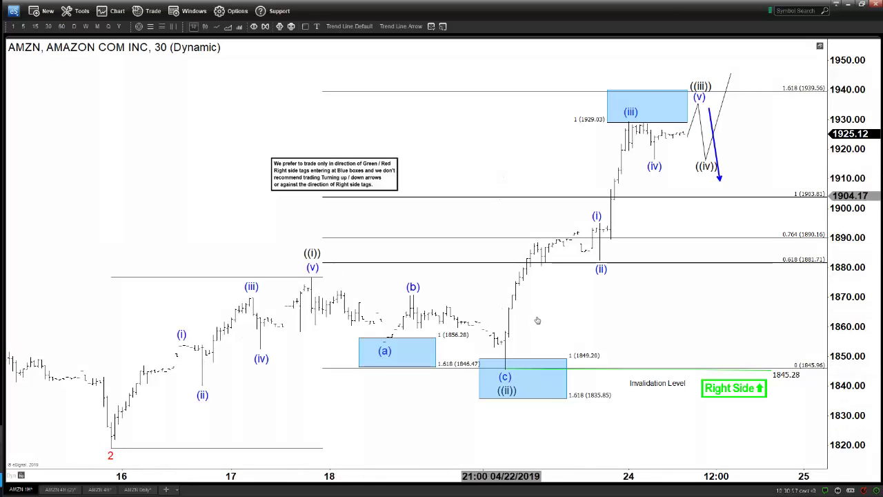
{"action": "right_click", "coordinate": [712, 120]}
{"action": "left_click", "coordinate": [746, 198]}
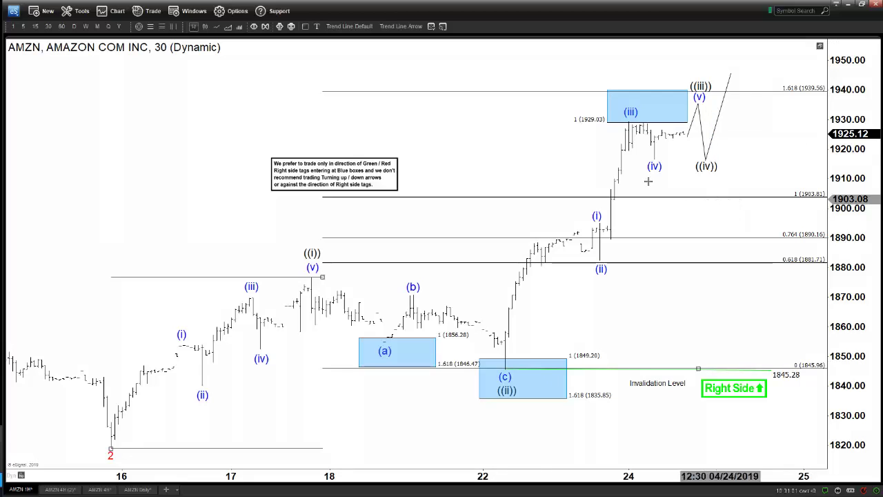